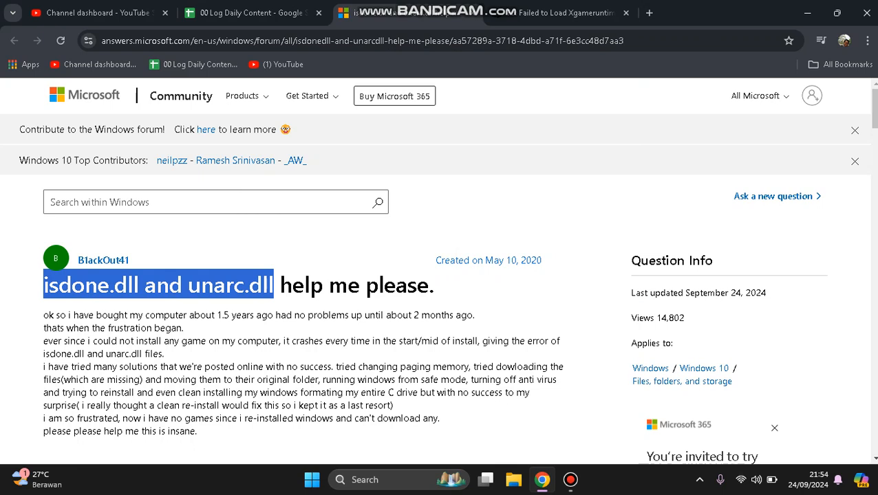
- Read the forum answer's explanation of the isdone.dll and unarc.dll error and its Method 1 on increasing virtual memory
click(274, 286)
scroll(439, 270, down, 3)
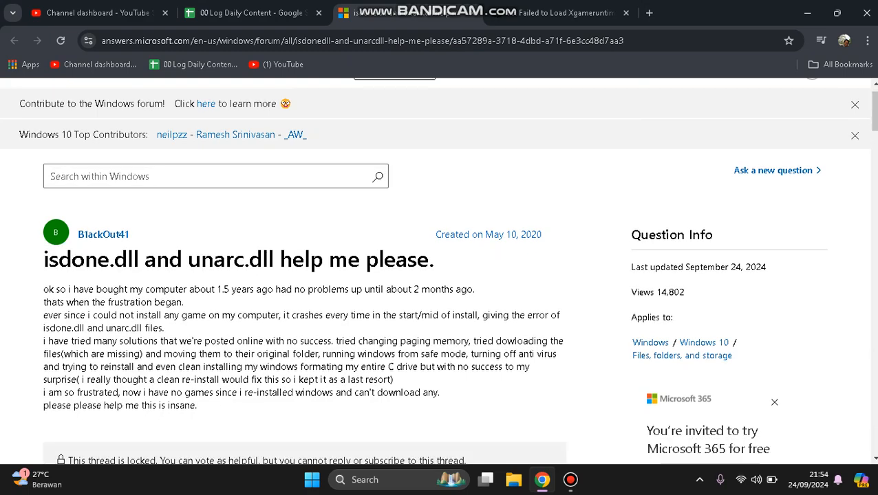
scroll(439, 271, down, 5)
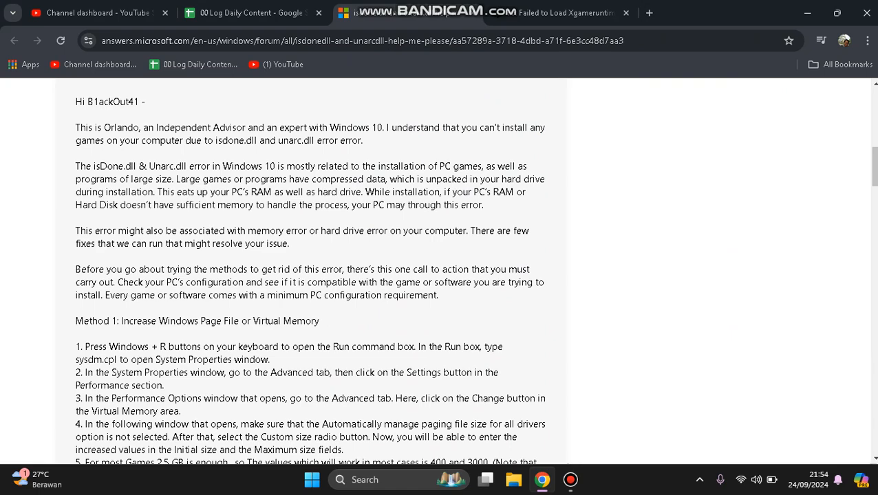
drag(75, 192, 485, 232)
click(174, 205)
click(155, 218)
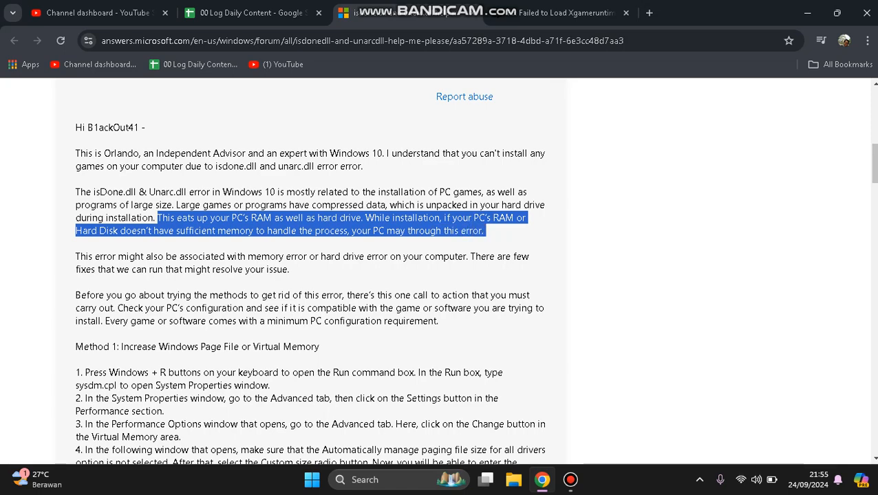
click(485, 231)
key(Down)
key(Down)
key(Down)
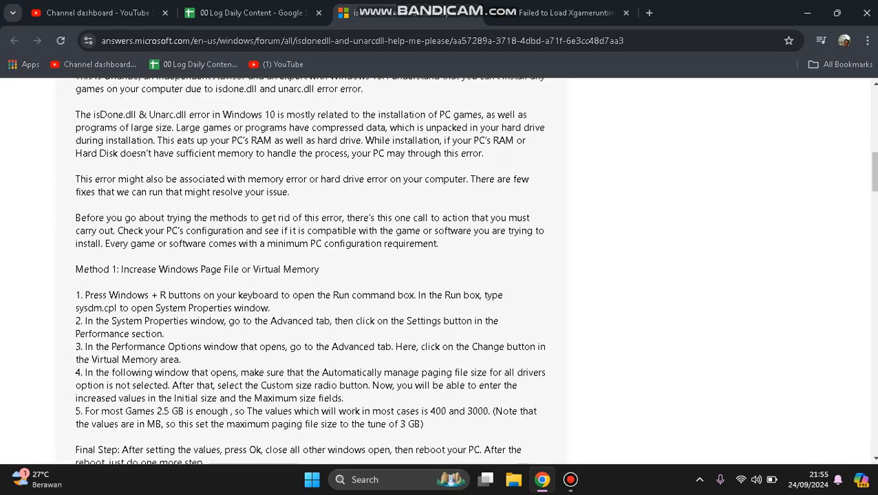
drag(119, 269, 319, 270)
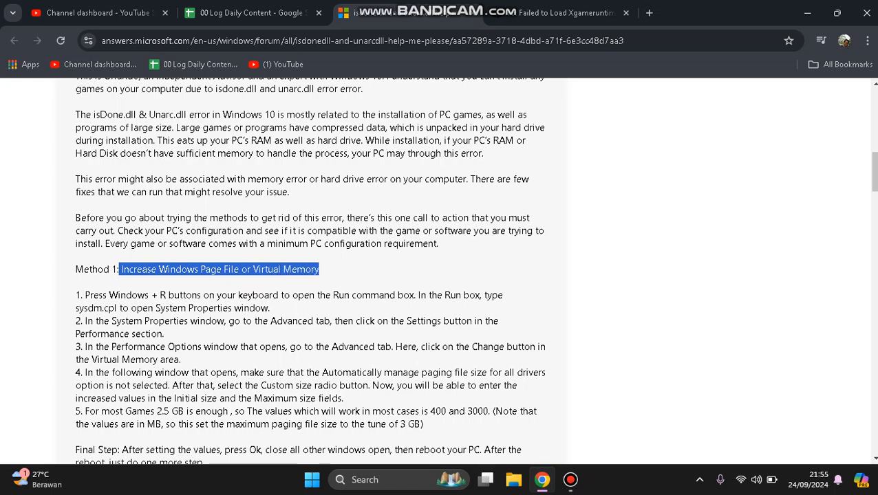
click(319, 269)
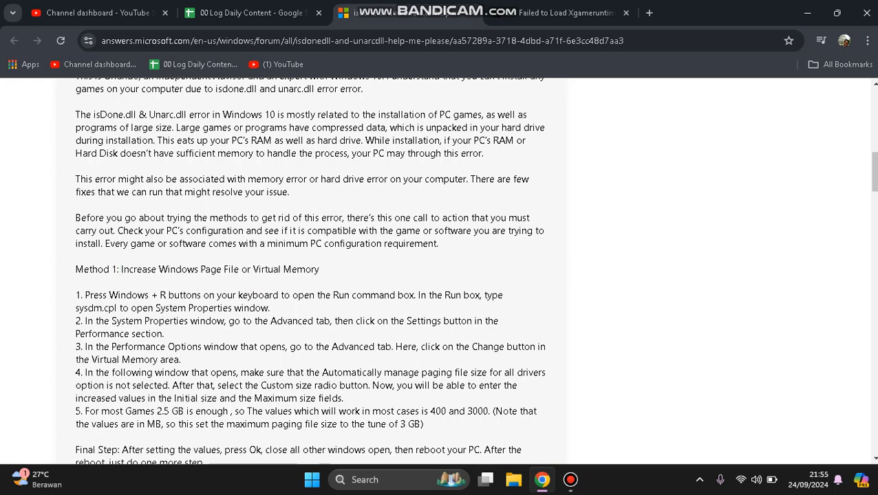
- Open the System Properties window by running sysdm.cpl
key(super+r)
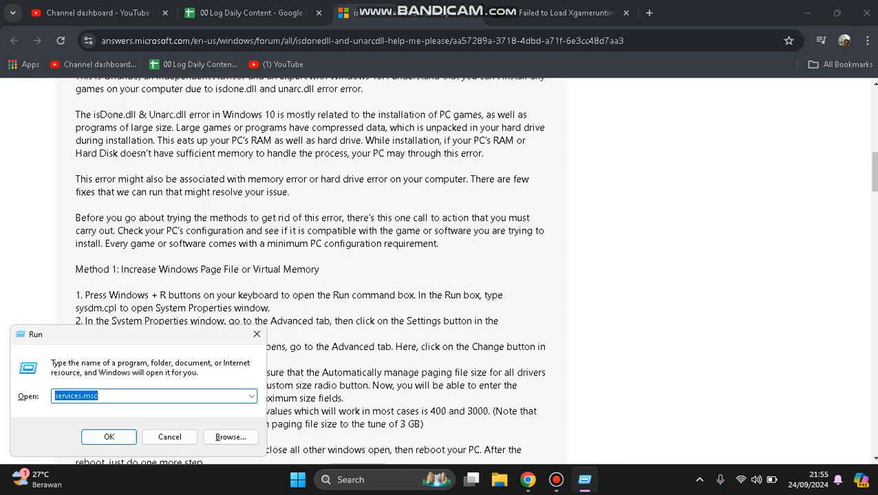
text(sys)
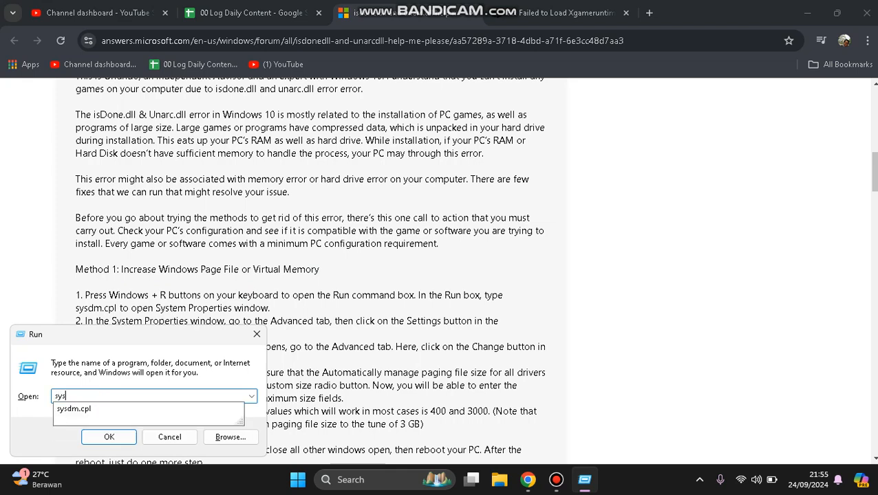
click(73, 409)
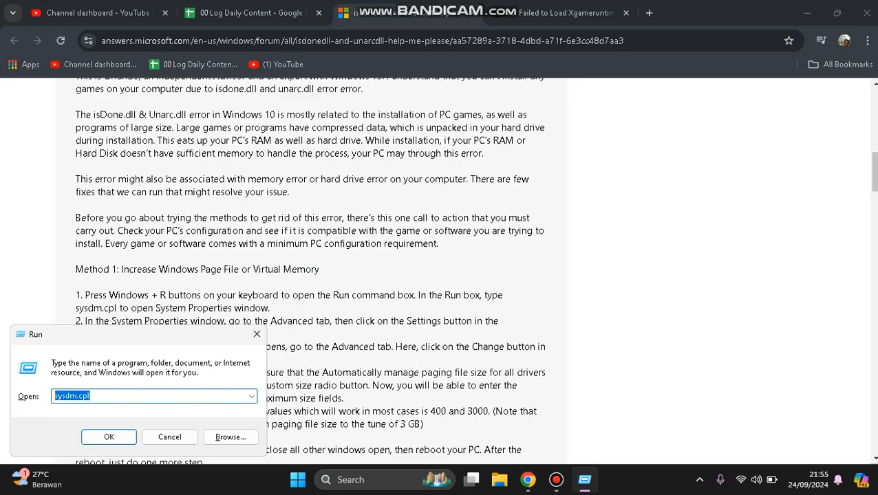
key(Return)
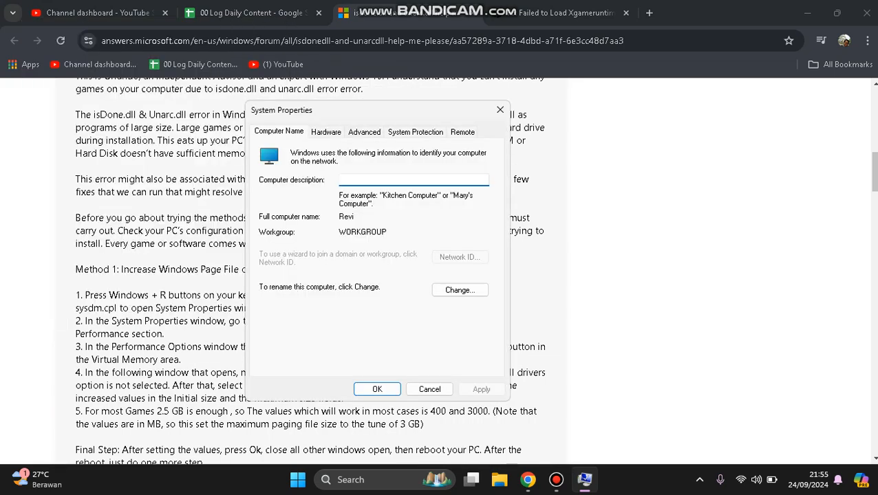
- Open the Virtual Memory settings from the advanced Performance Options
click(364, 132)
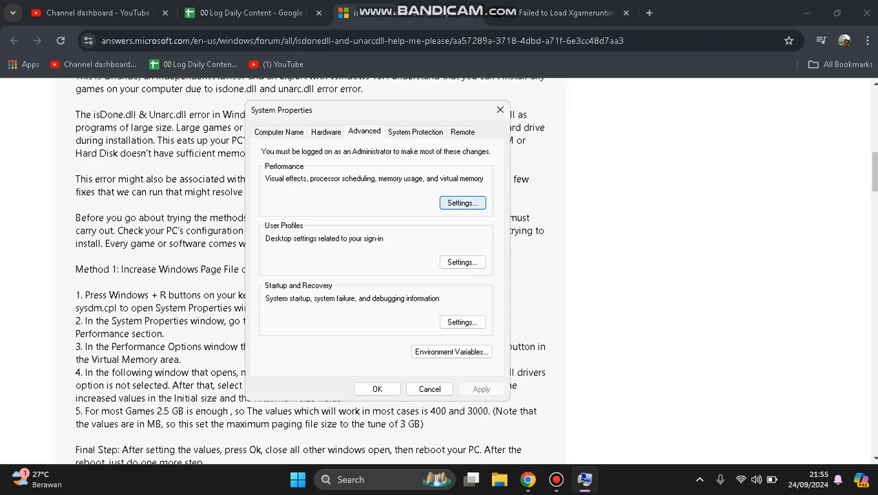
key(Return)
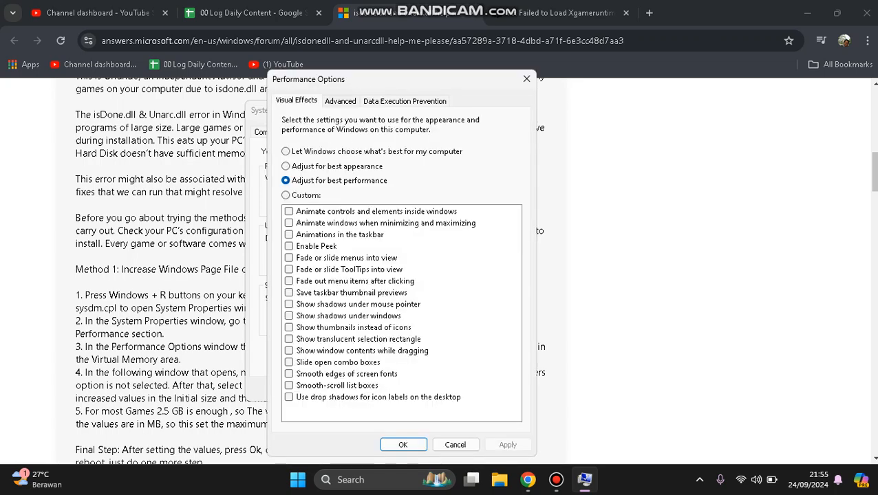
key(ctrl+Tab)
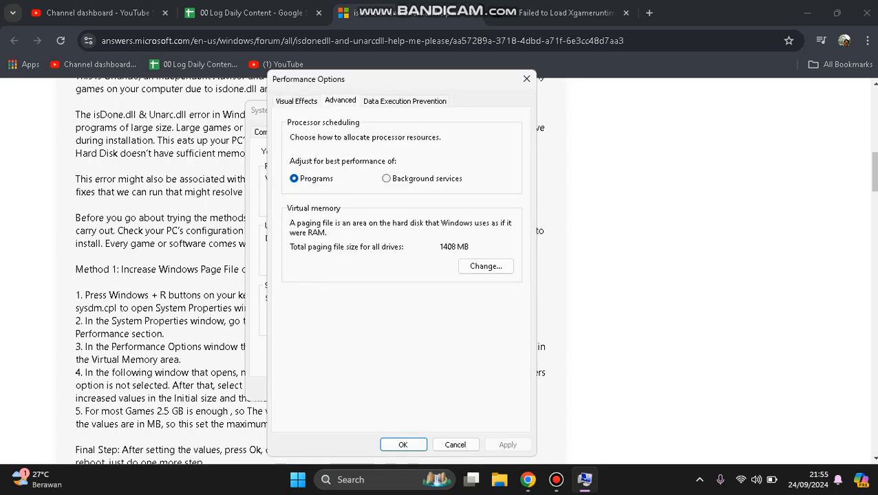
key(Tab)
key(Tab)
key(Return)
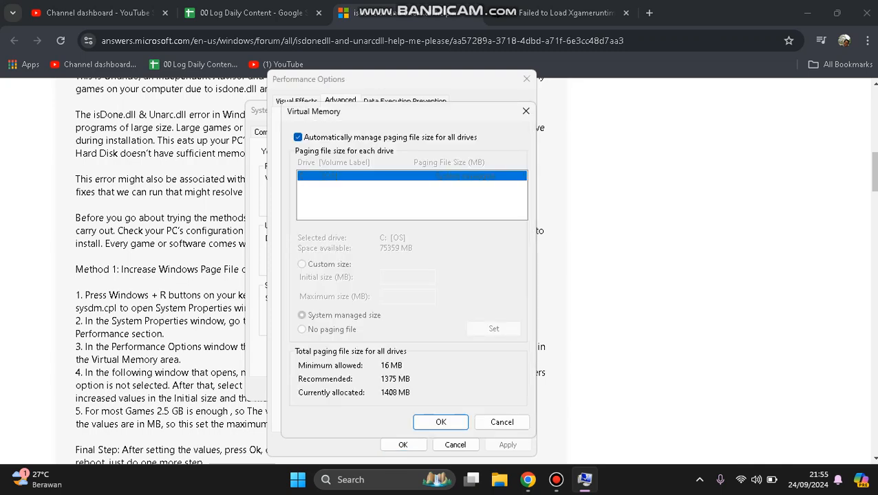
- Turn off automatic paging file management for all drives and choose a custom paging file size for drive C
key(space)
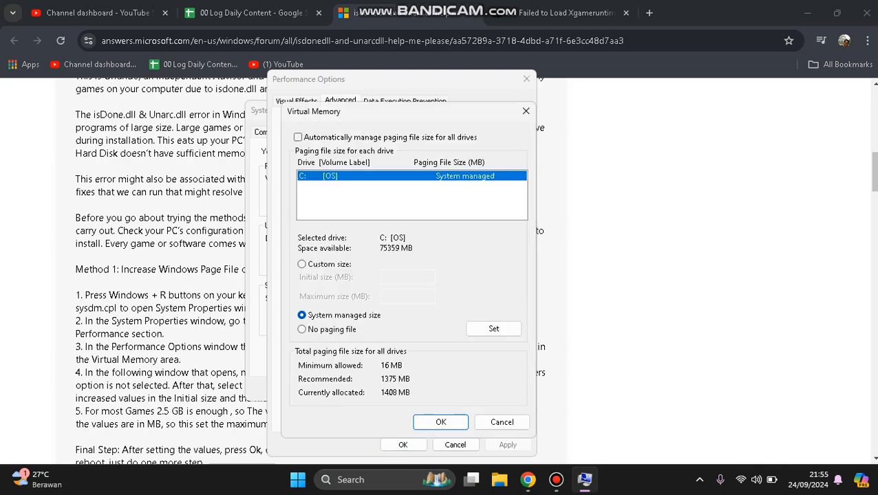
click(302, 265)
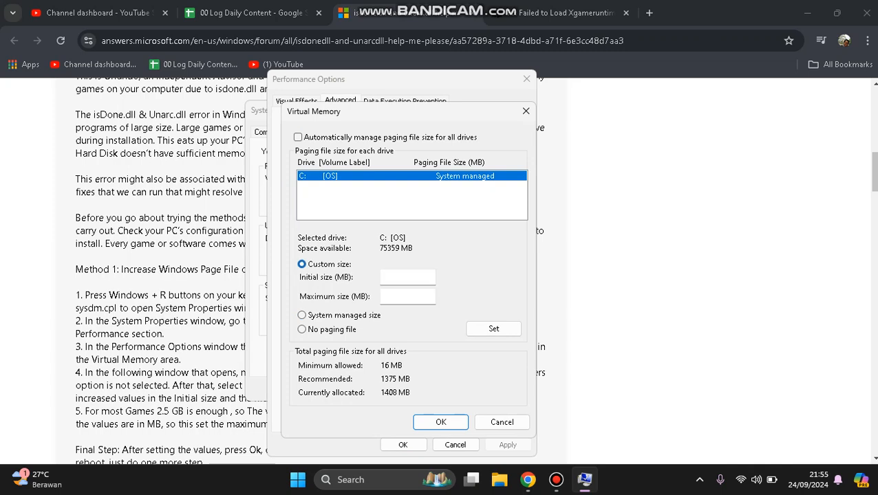
click(407, 276)
click(407, 296)
- Switch back to the forum page in Chrome and read the recommended paging file values and the temporary file cleanup instructions
key(alt+Tab)
scroll(441, 271, down, 1)
drag(84, 386, 424, 398)
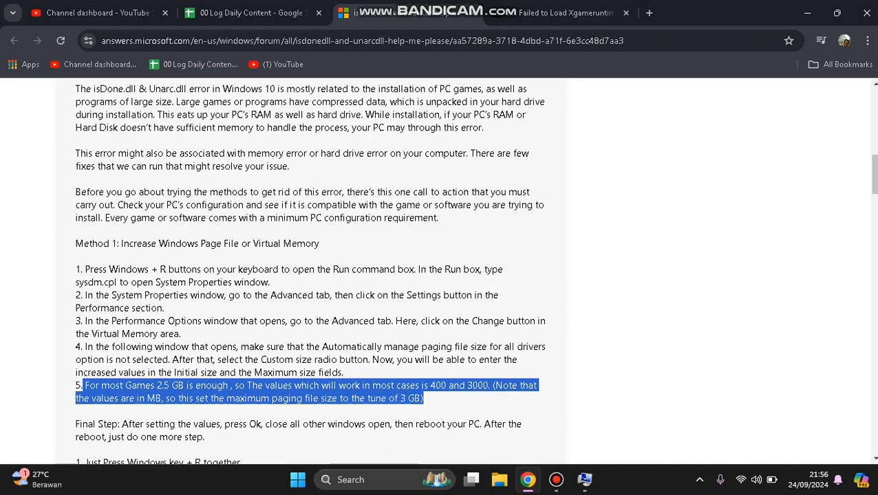
click(424, 399)
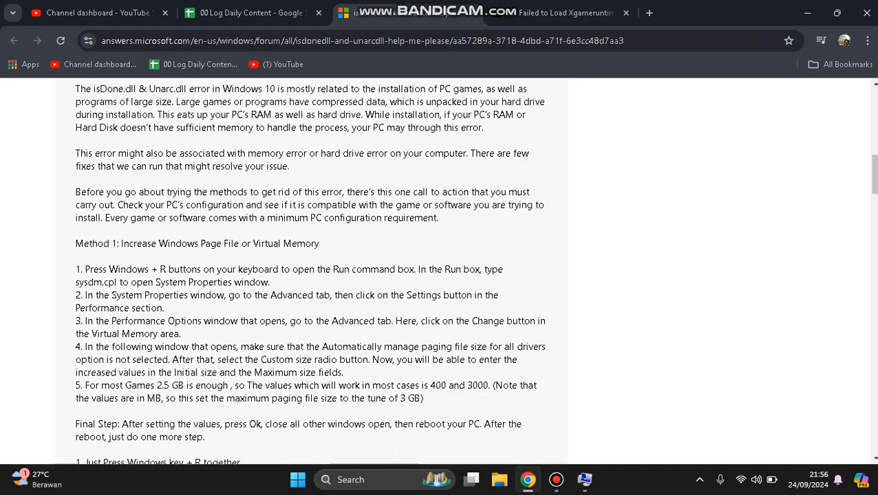
scroll(465, 271, down, 3)
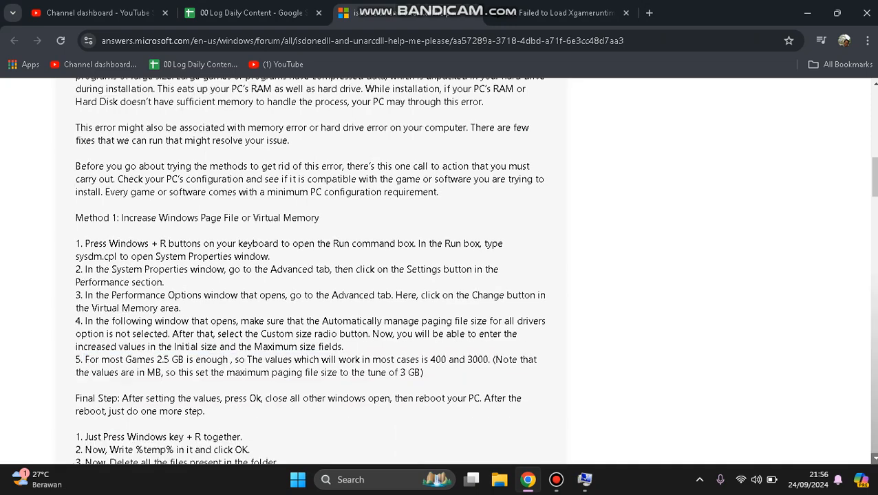
scroll(465, 271, down, 1)
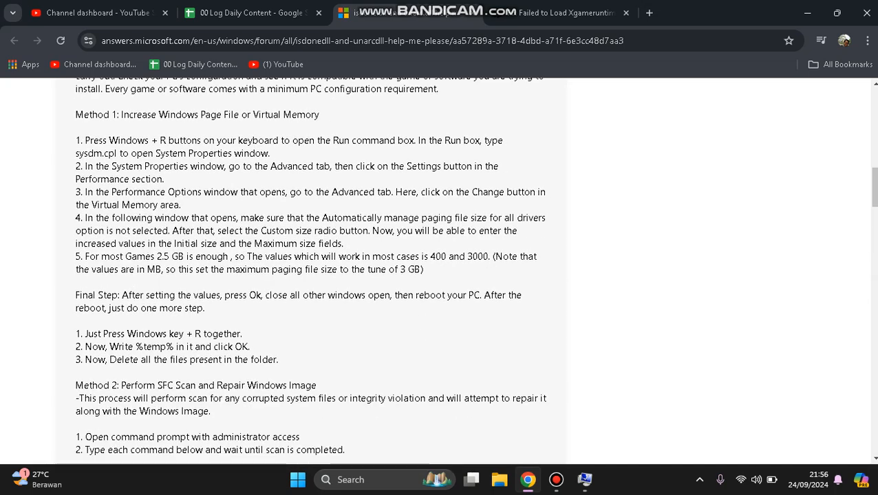
drag(109, 334, 193, 333)
click(193, 333)
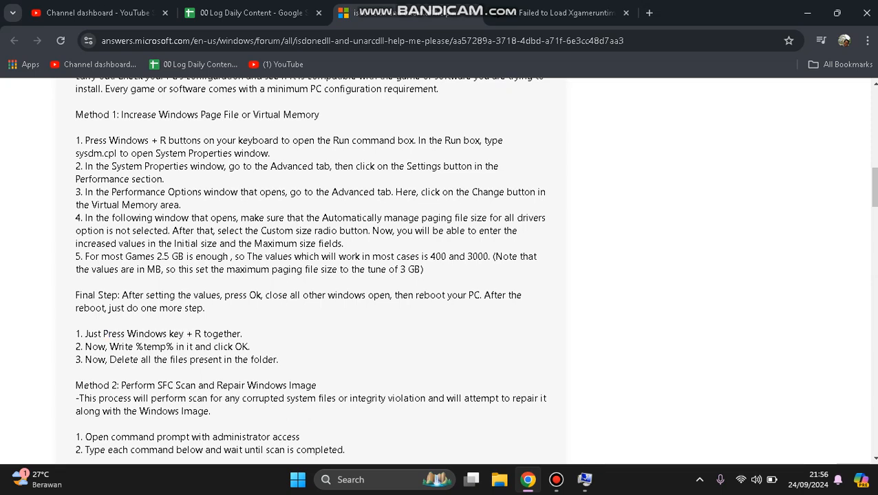
drag(135, 347, 146, 359)
click(146, 359)
- Open the user's temporary files folder by running %temp%
key(super+r)
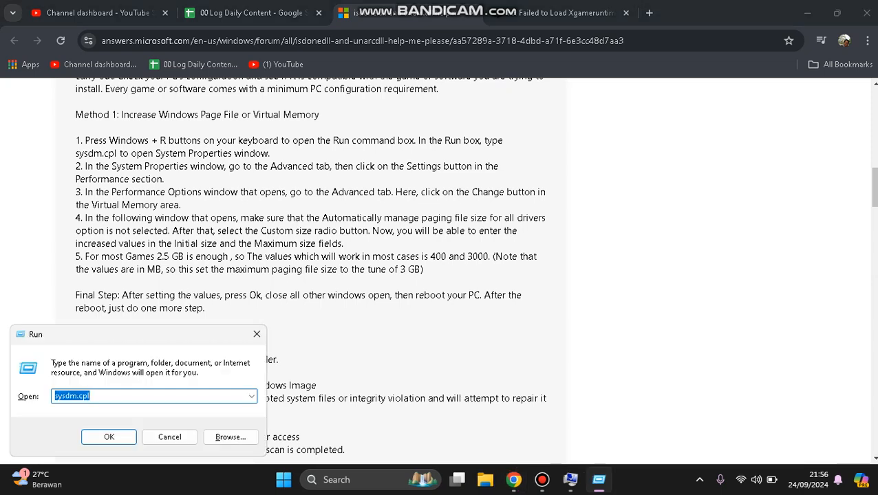
text(%temp%)
key(Return)
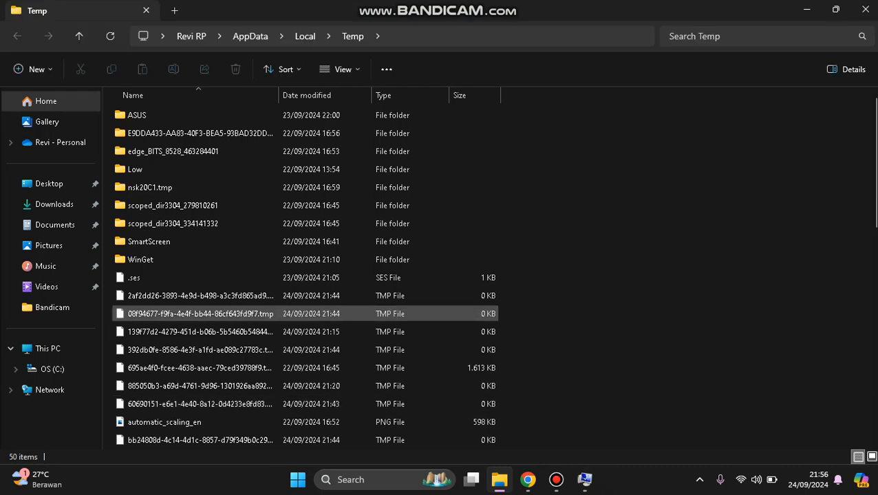
- Permanently delete all items in the Temp folder, skipping every file that is in use, and close the folder window
click(310, 314)
key(ctrl+a)
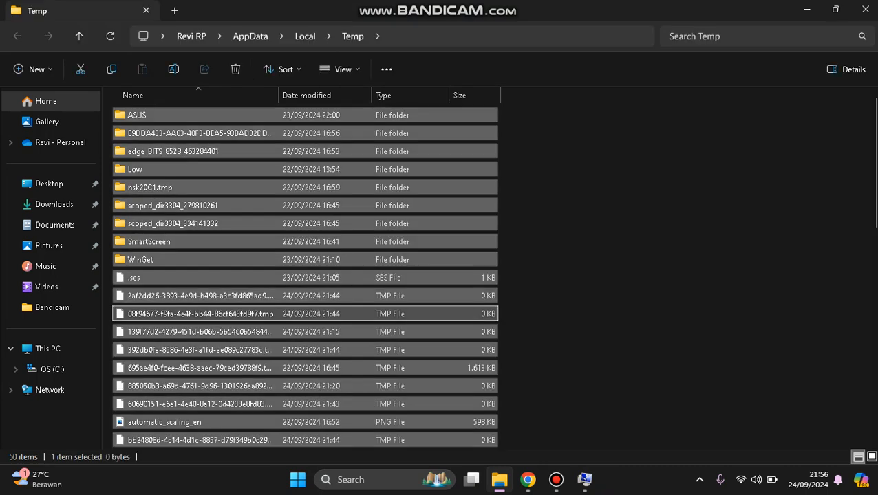
key(shift+Delete)
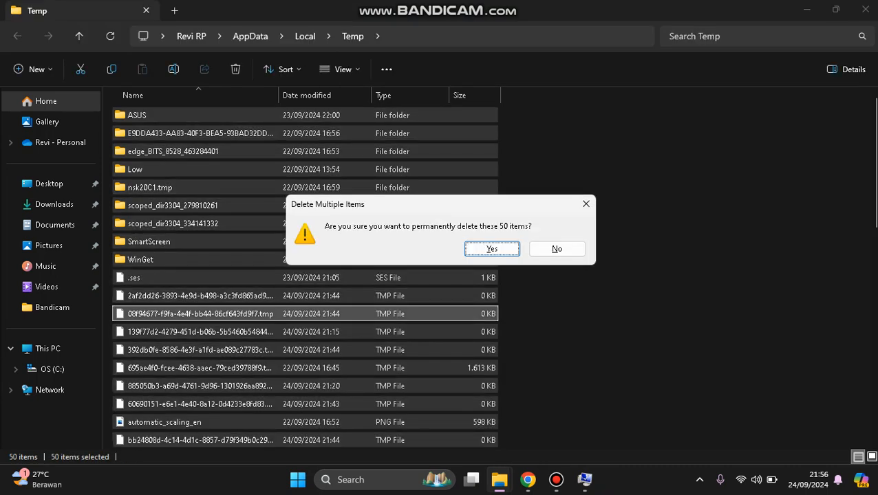
key(Return)
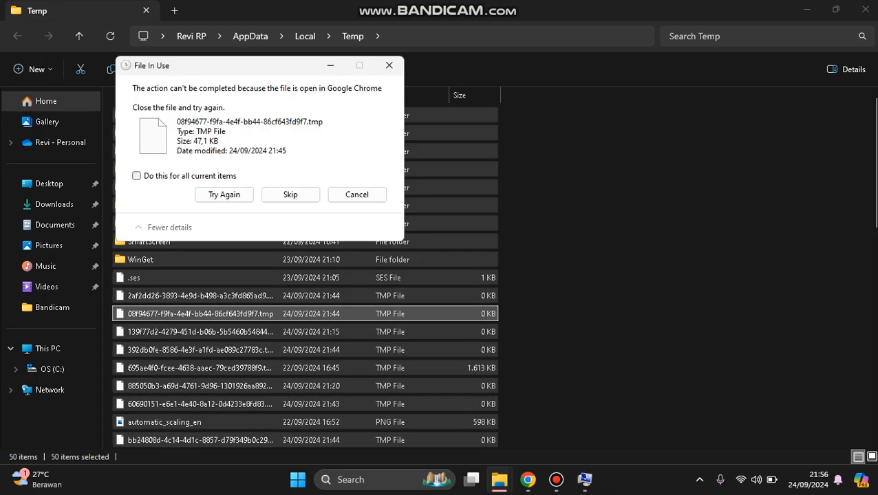
click(291, 195)
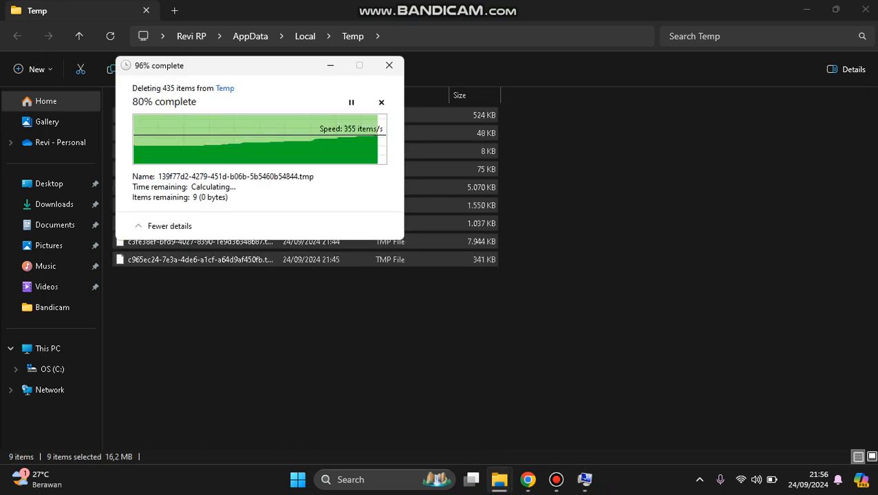
click(137, 176)
click(290, 195)
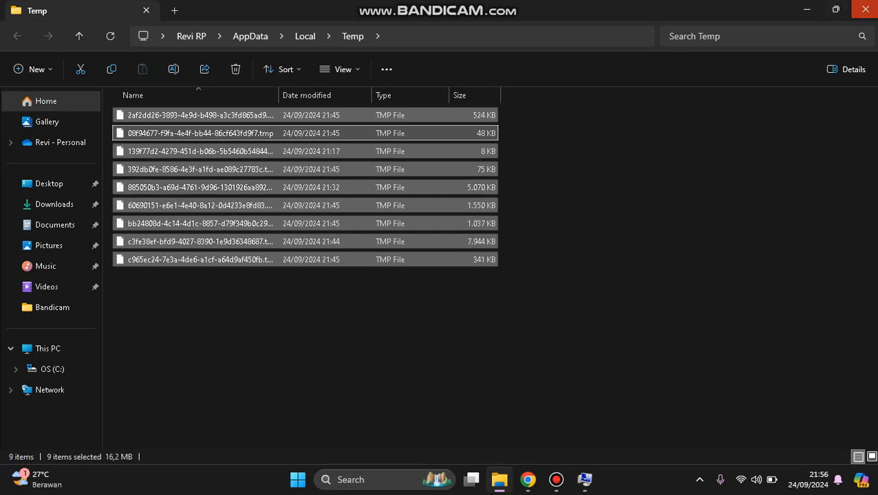
click(865, 9)
- Open Command Prompt as administrator and enter the command sfc /scannow
click(350, 480)
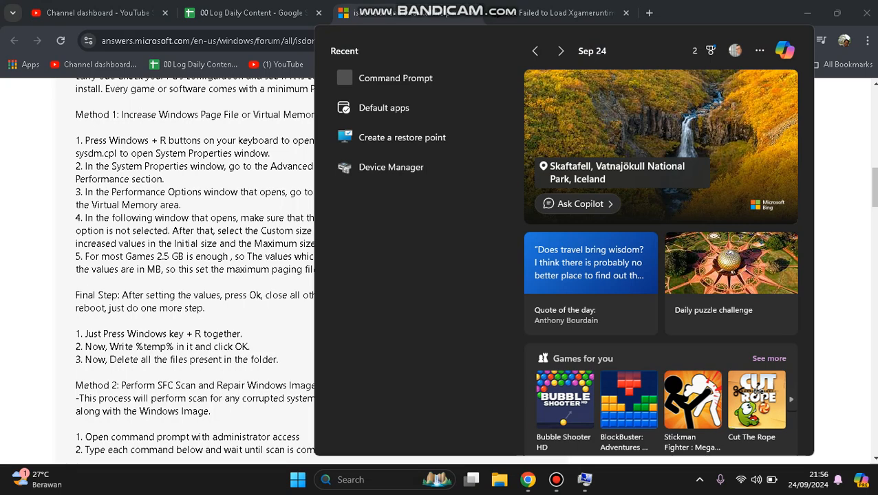
text(cmd)
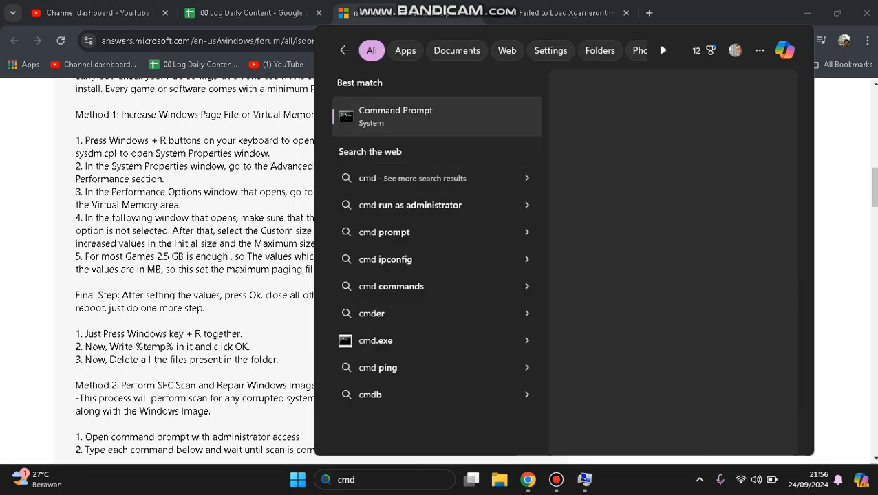
click(621, 228)
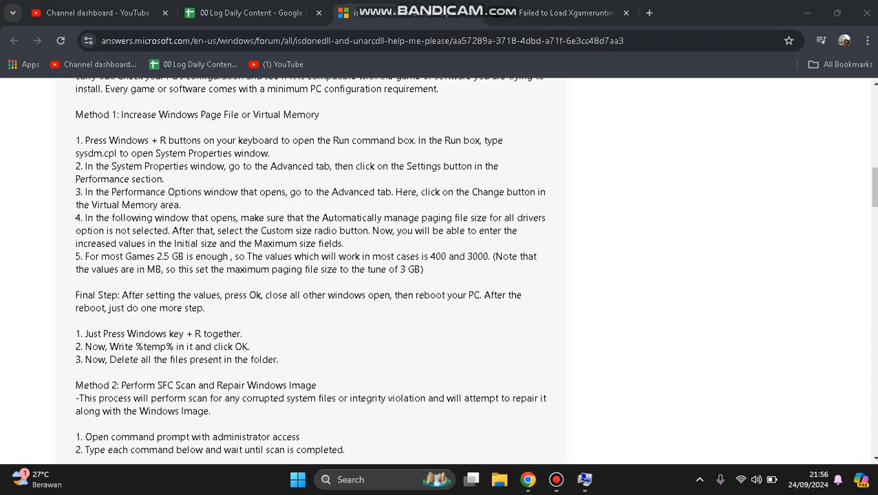
text(s)
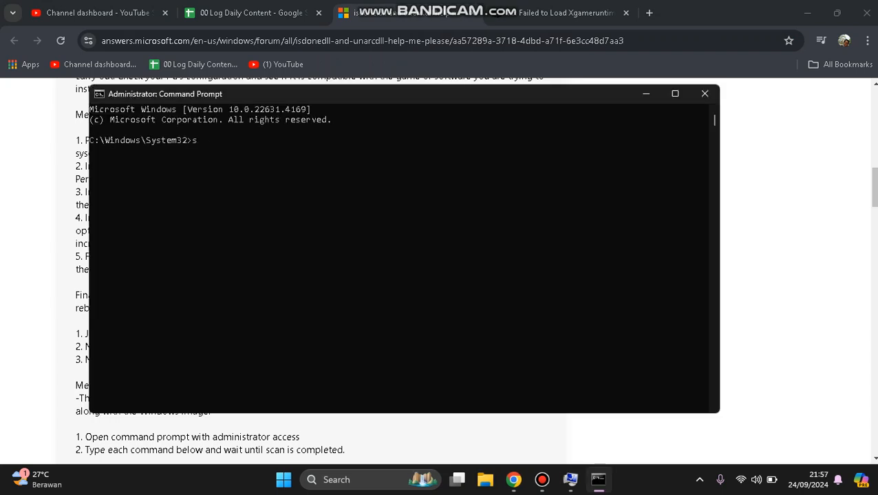
text(fc /scannow)
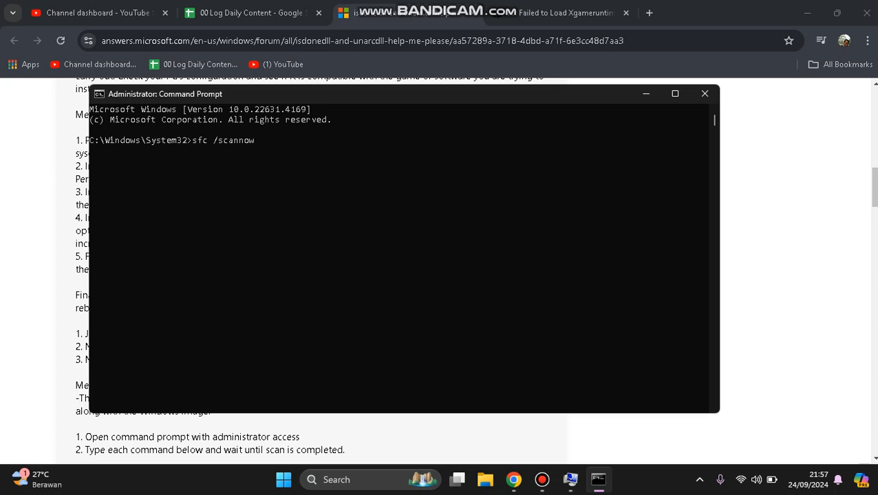